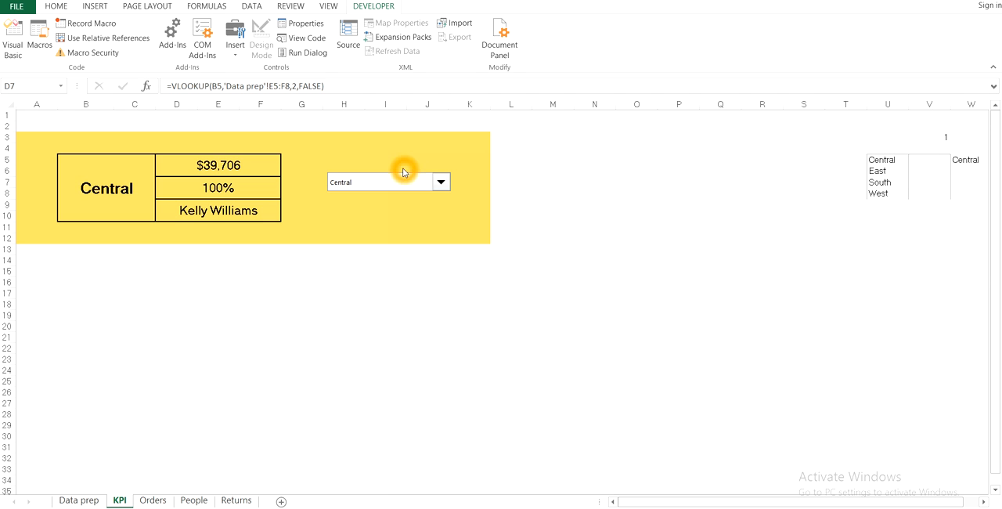
Test the KPI card by choosing East and then South in the region drop-down
left_click(441, 183)
left_click(441, 185)
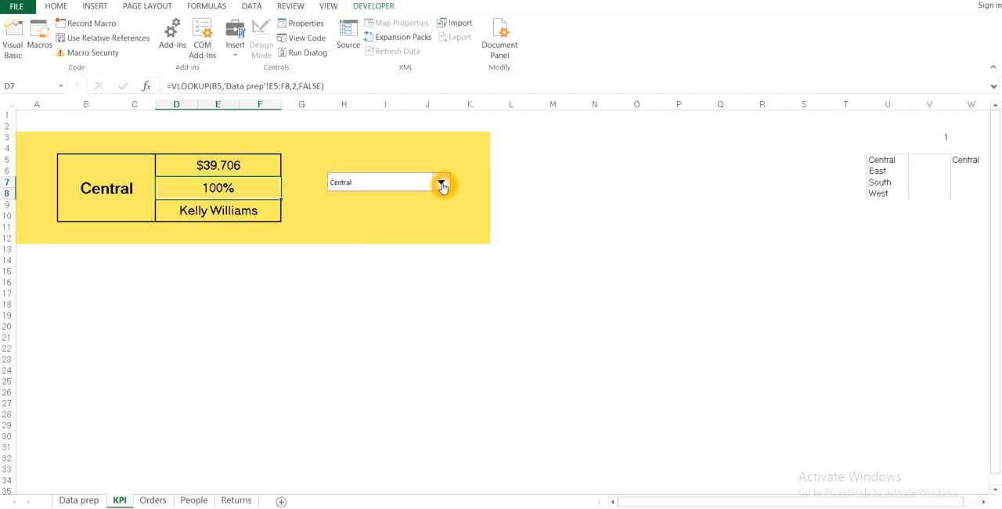
left_click(440, 196)
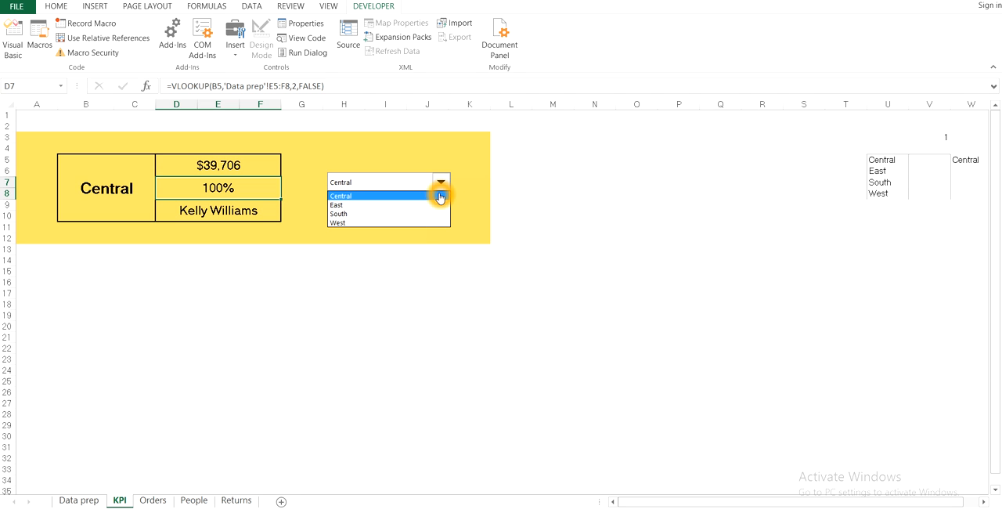
left_click(344, 205)
left_click(352, 185)
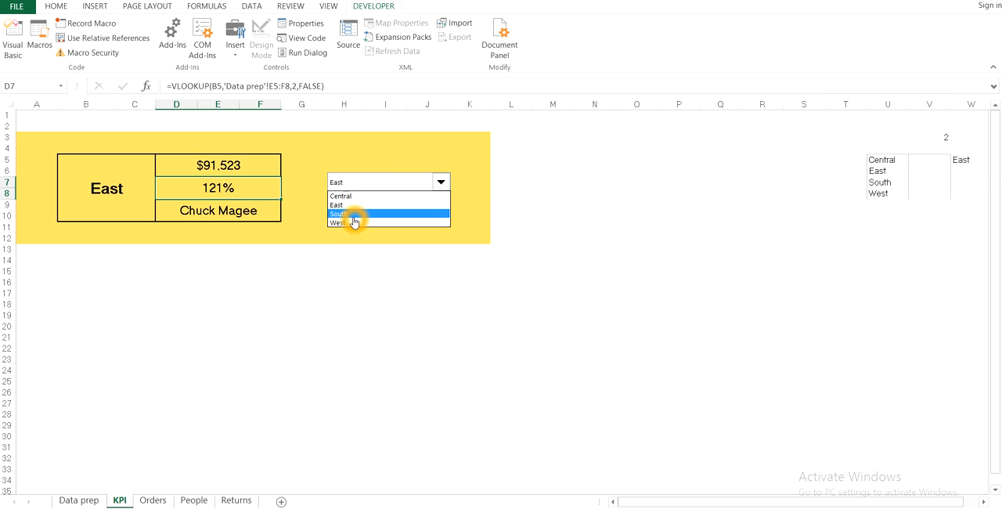
left_click(353, 216)
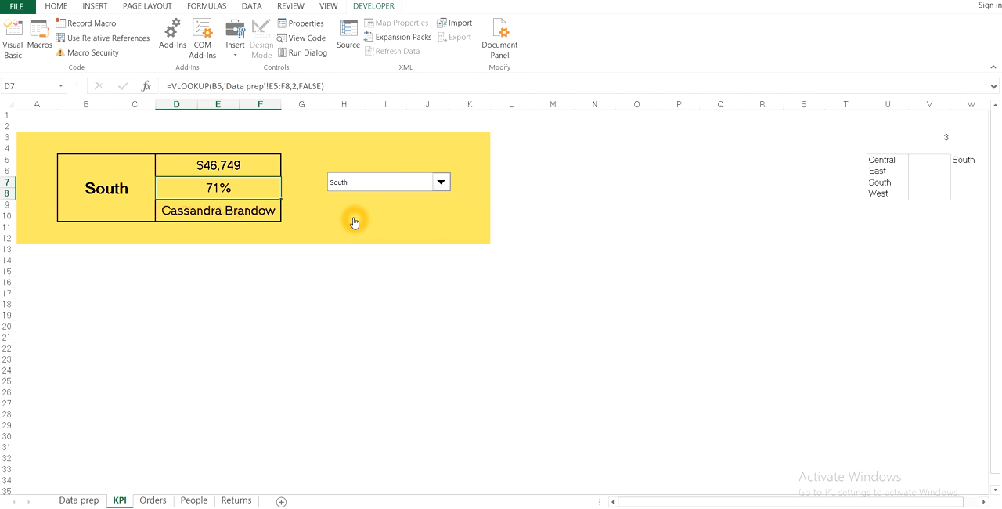
left_click(563, 228)
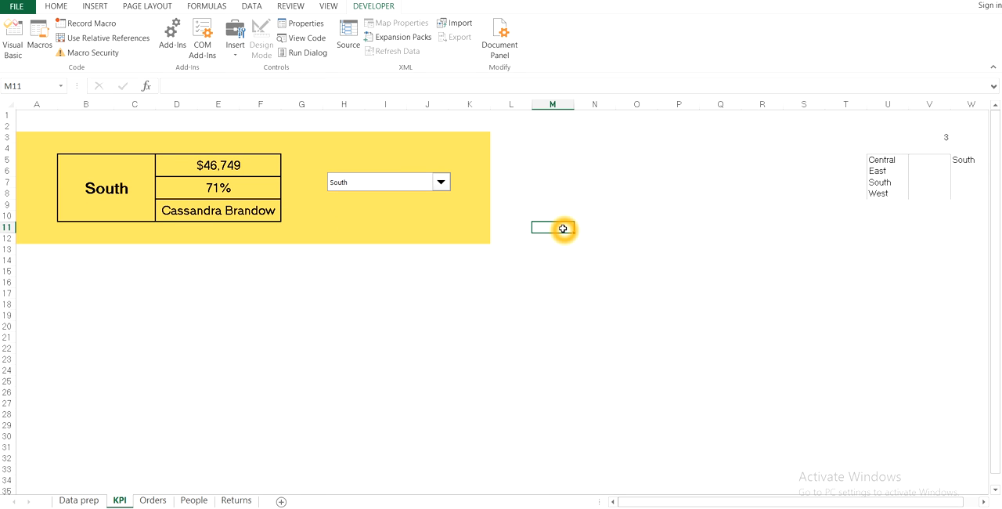
Look over the source data on the Orders sheet and the pivot tables on the Data prep sheet, then return to KPI
left_click(152, 501)
left_click(188, 500)
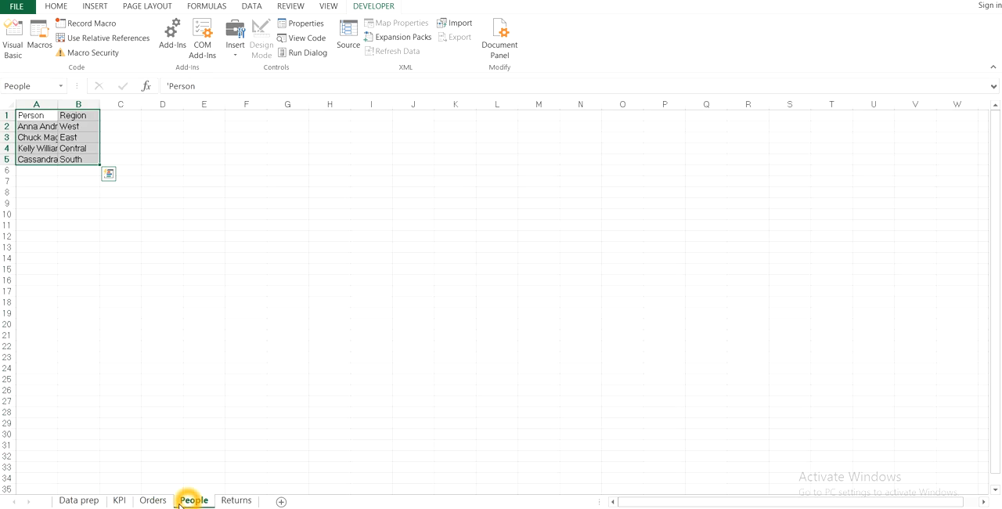
left_click(152, 501)
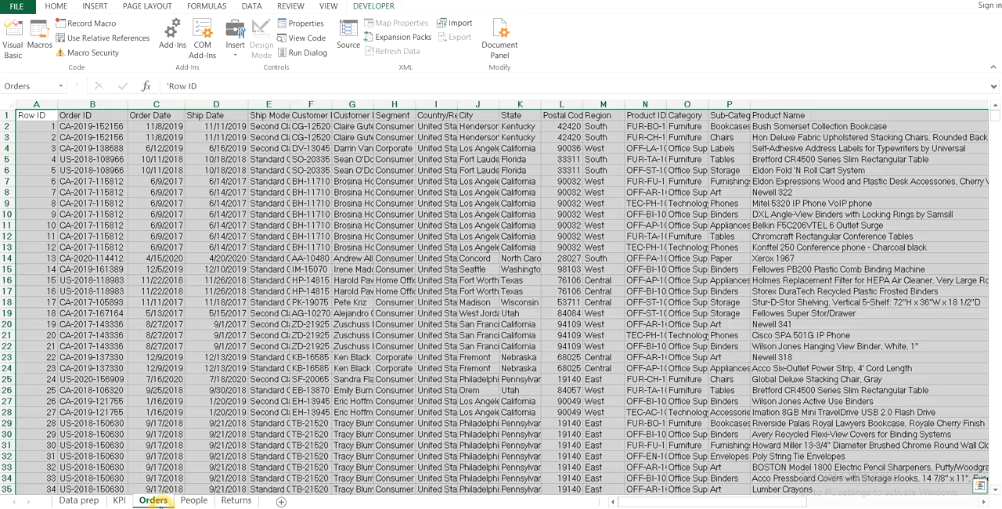
left_click(69, 501)
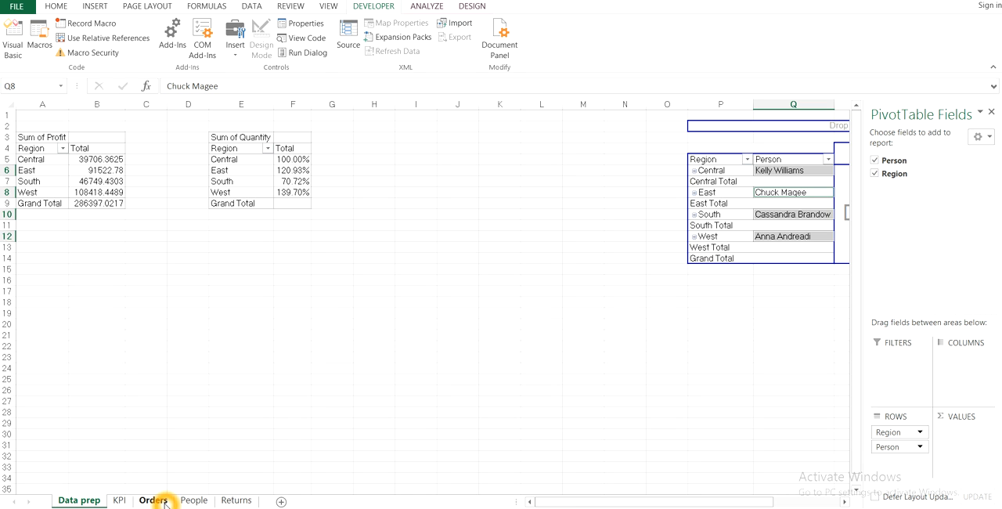
left_click(121, 501)
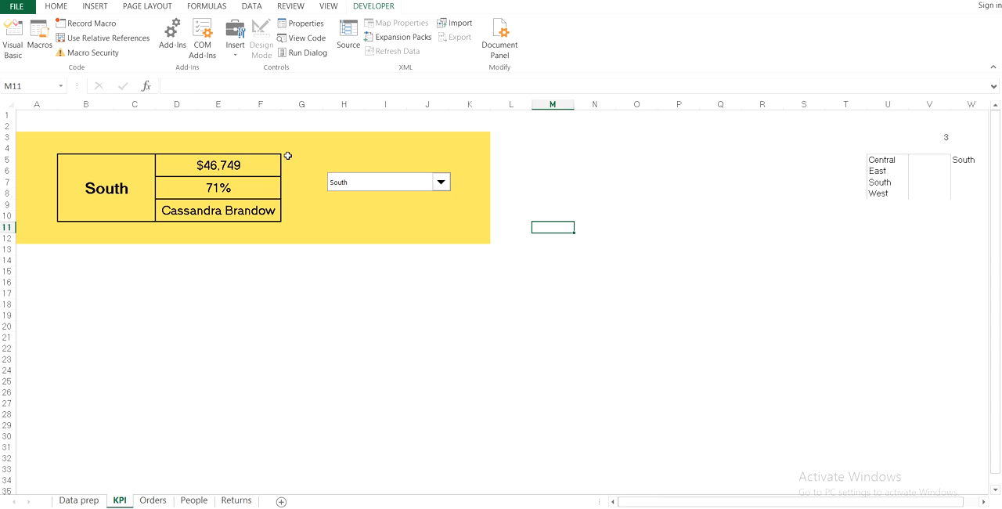
Inspect the formulas behind the KPI card's three value cells, D5, D7 and D9
left_click(218, 165)
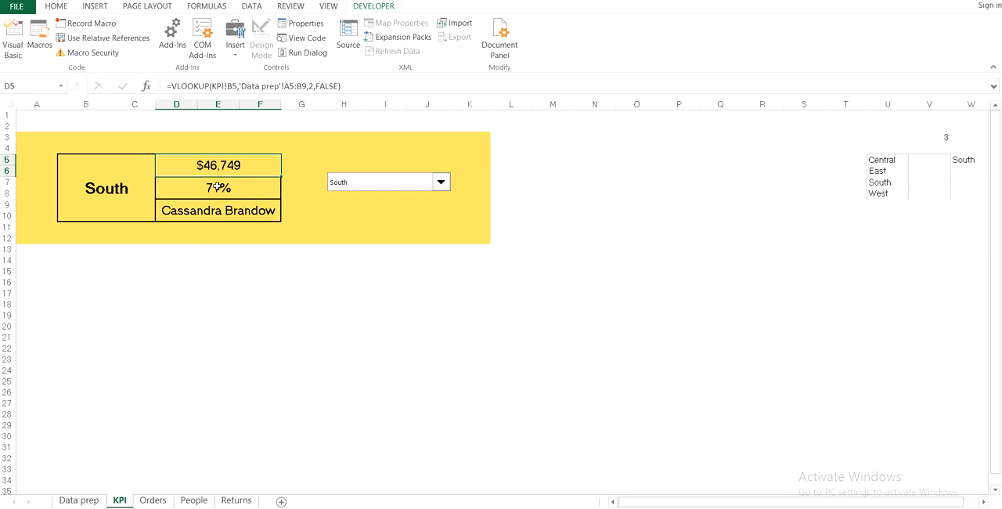
left_click(218, 186)
left_click(217, 211)
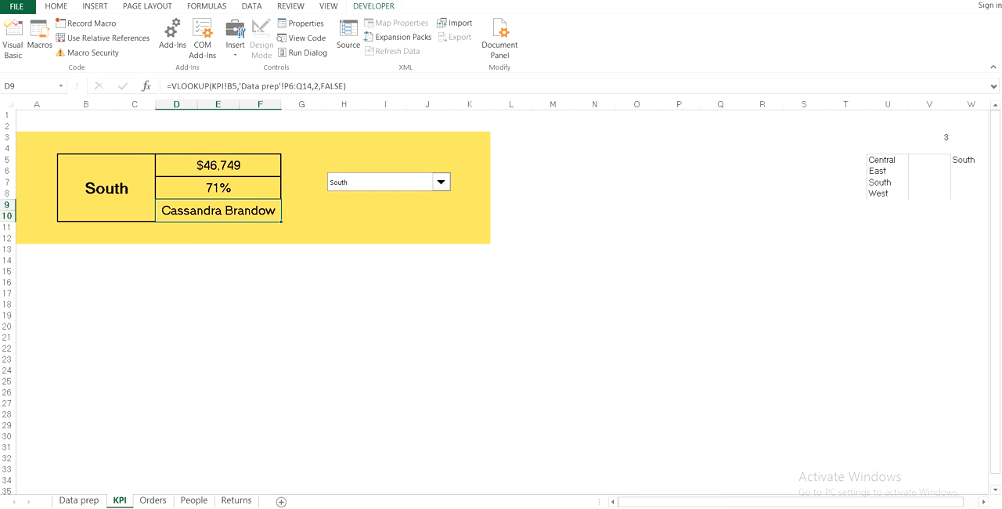
left_click_drag(722, 505, 754, 499)
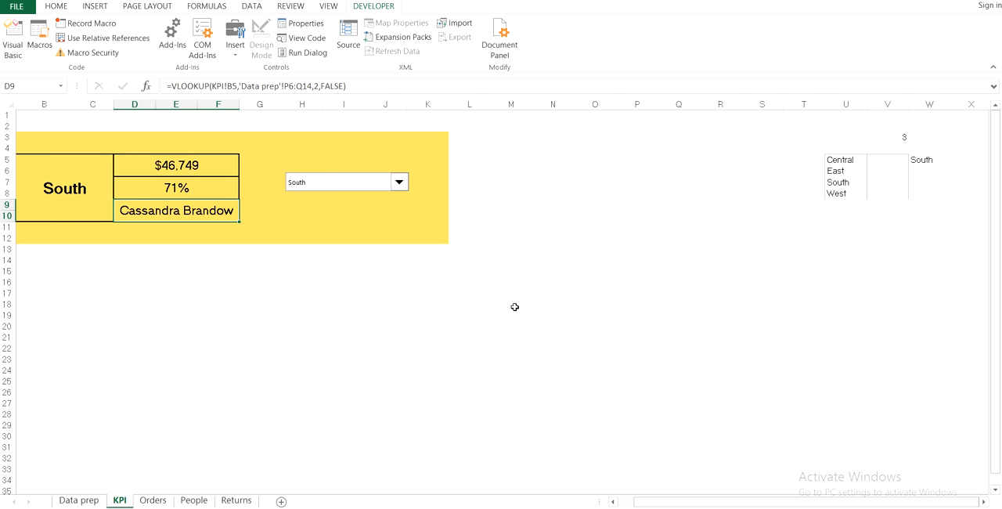
Look up the combo box among the insertable form controls
left_click(314, 187)
left_click(239, 55)
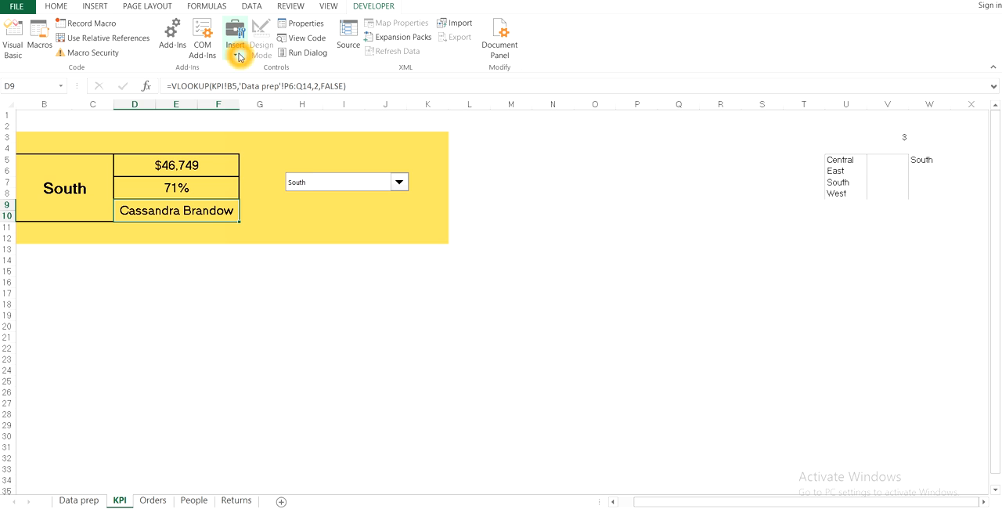
left_click(369, 21)
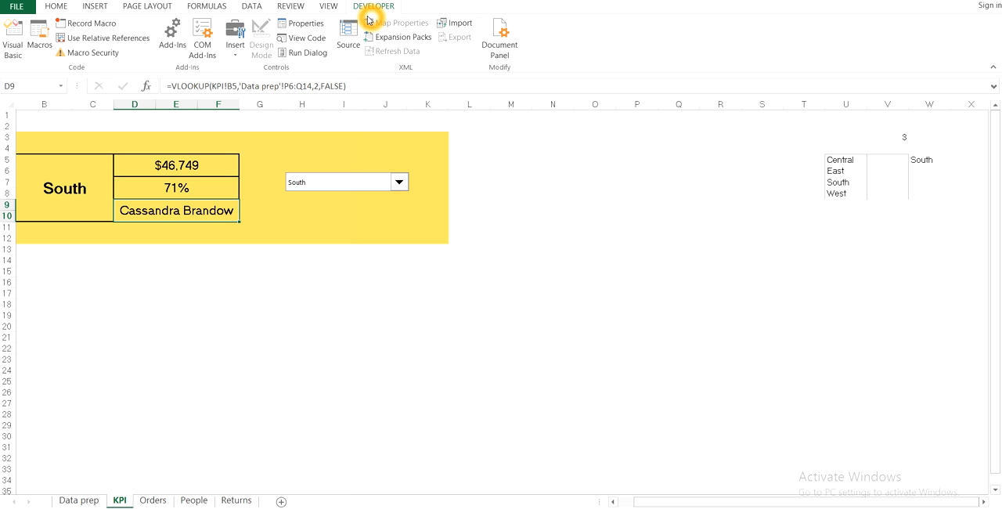
left_click(235, 49)
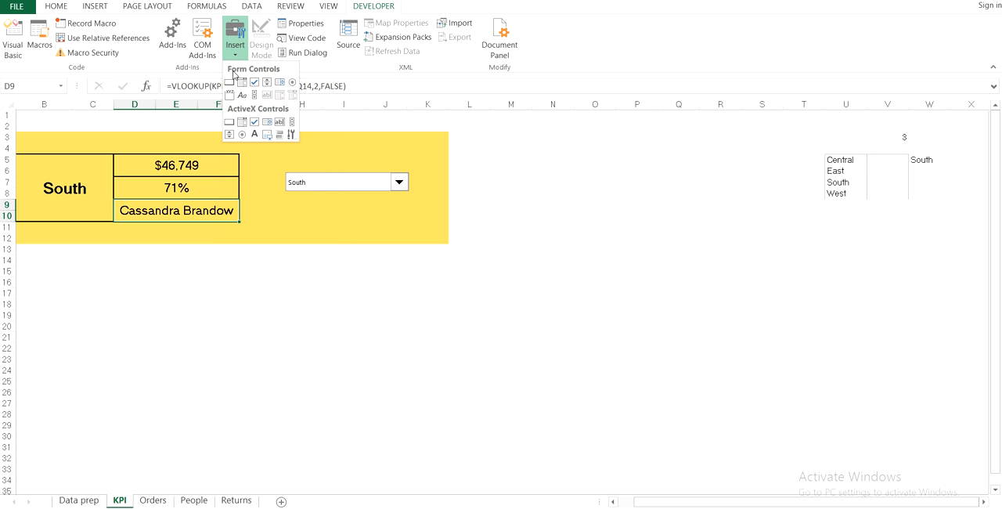
left_click(242, 84)
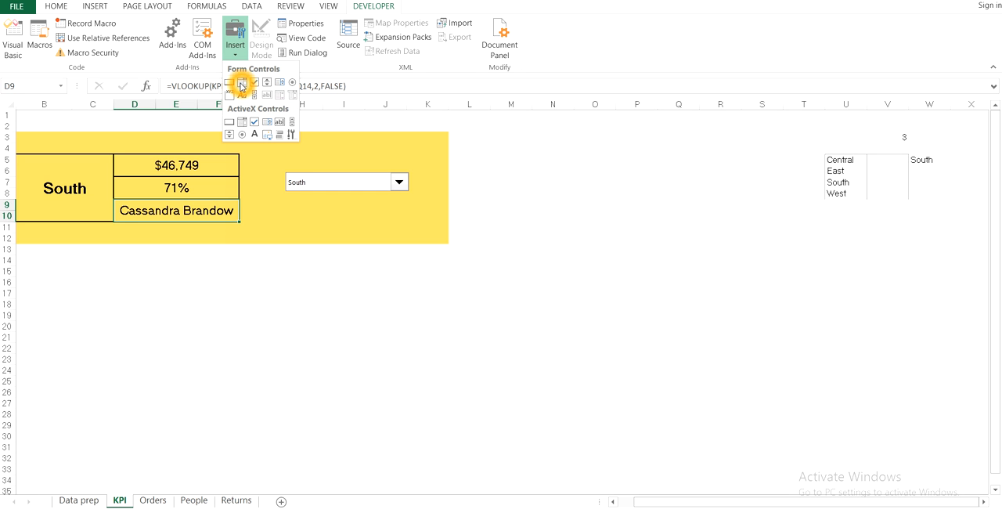
Open the region drop-down's Format Control settings and examine which cells its input range covers
right_click(351, 190)
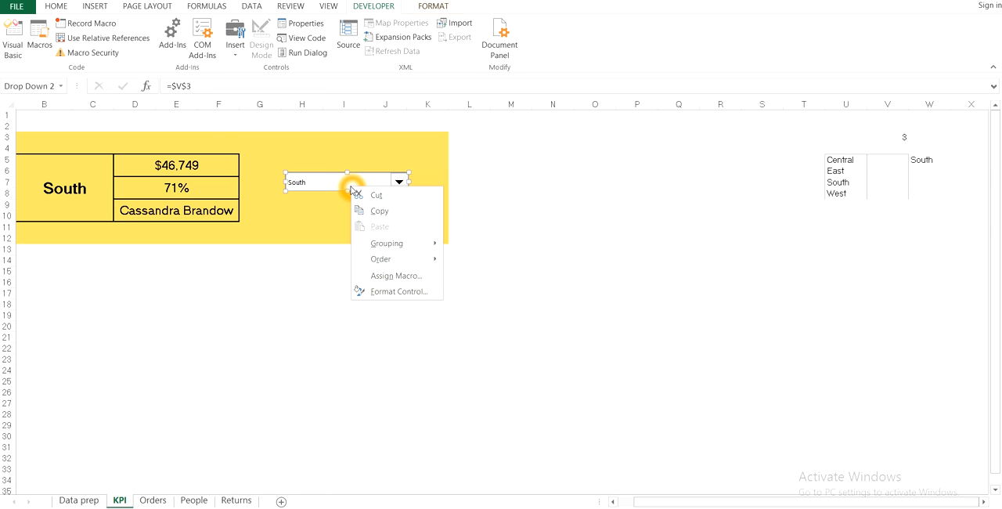
left_click(394, 291)
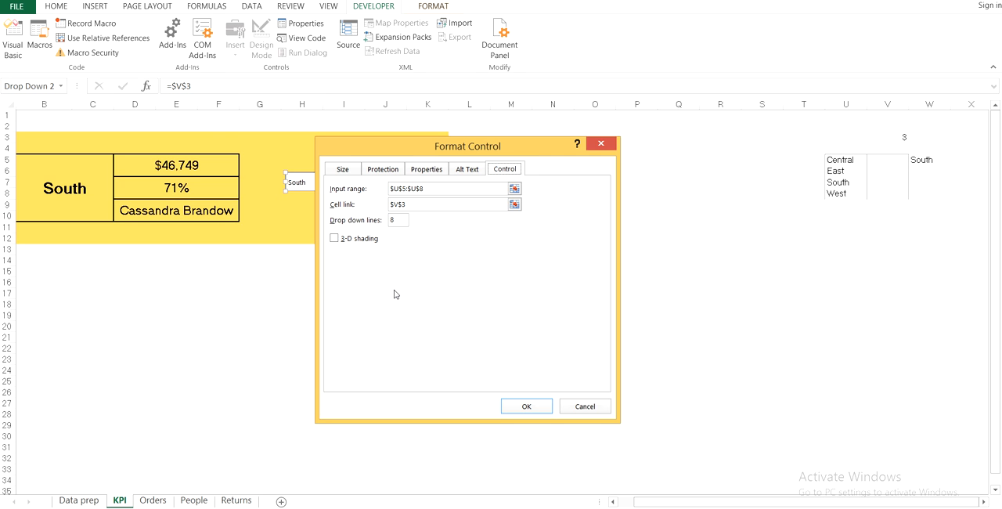
left_click(540, 180)
left_click(852, 156)
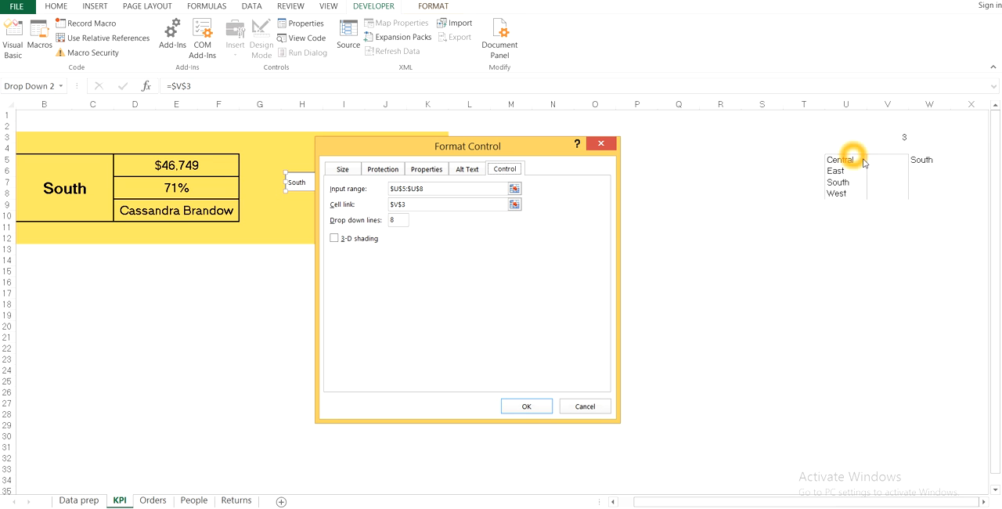
left_click(837, 195)
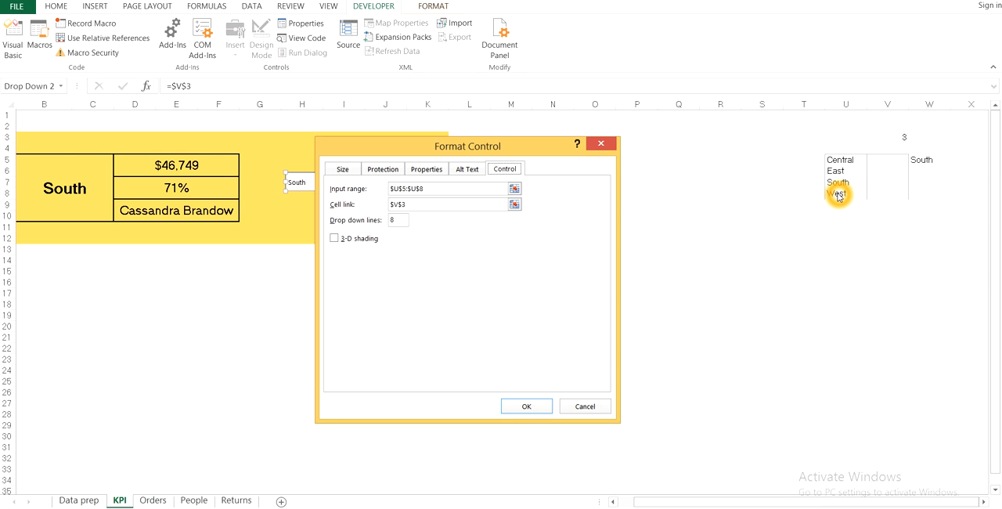
left_click(414, 188)
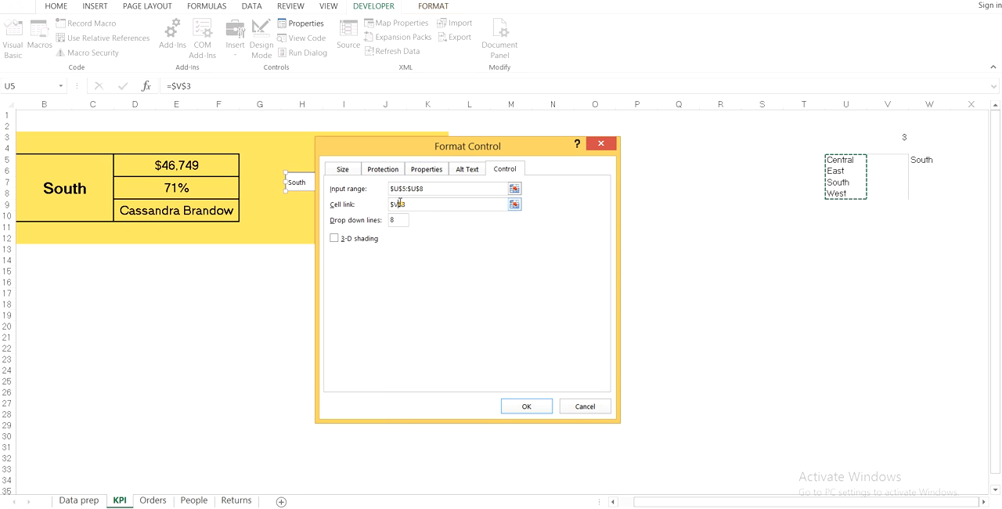
Examine the cell link in the drop-down's control settings, then close the dialog and deselect the control
left_click(400, 204)
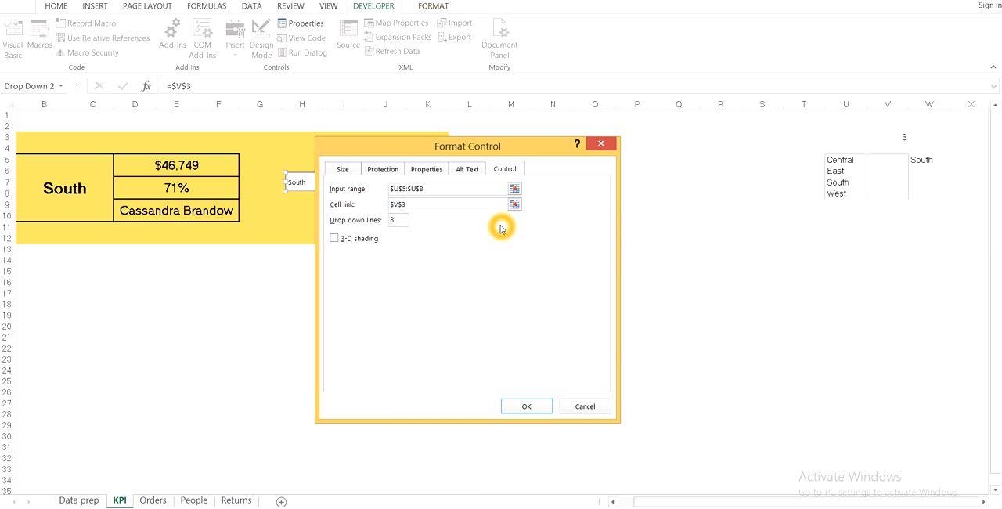
left_click(598, 143)
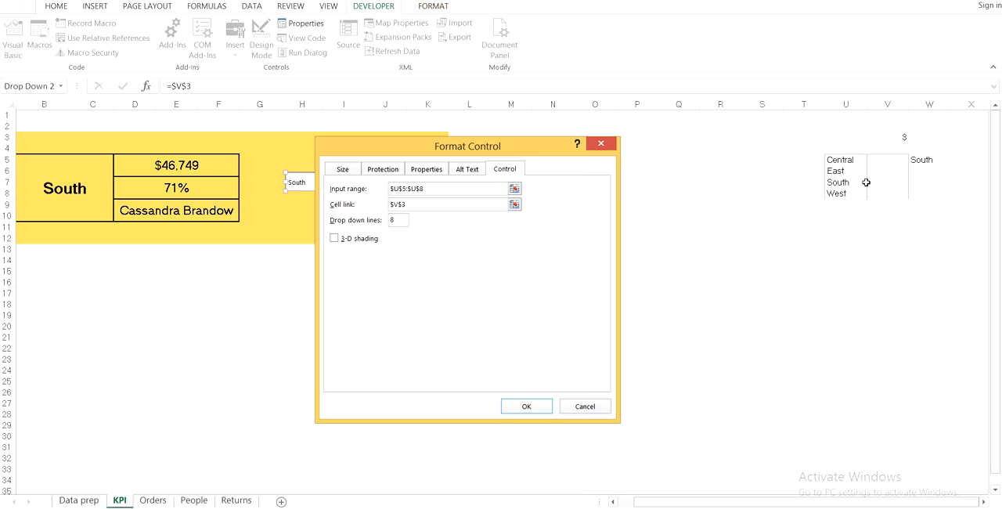
left_click(907, 139)
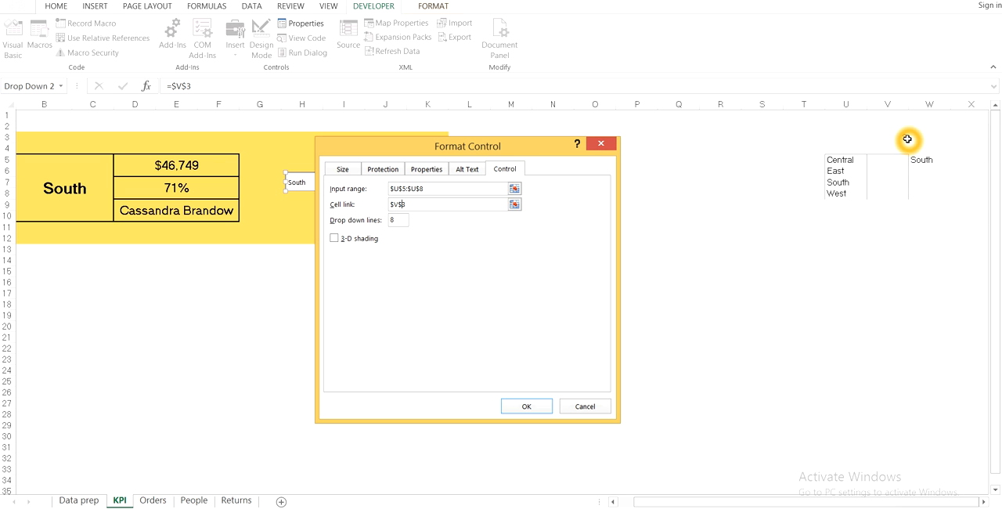
left_click(601, 143)
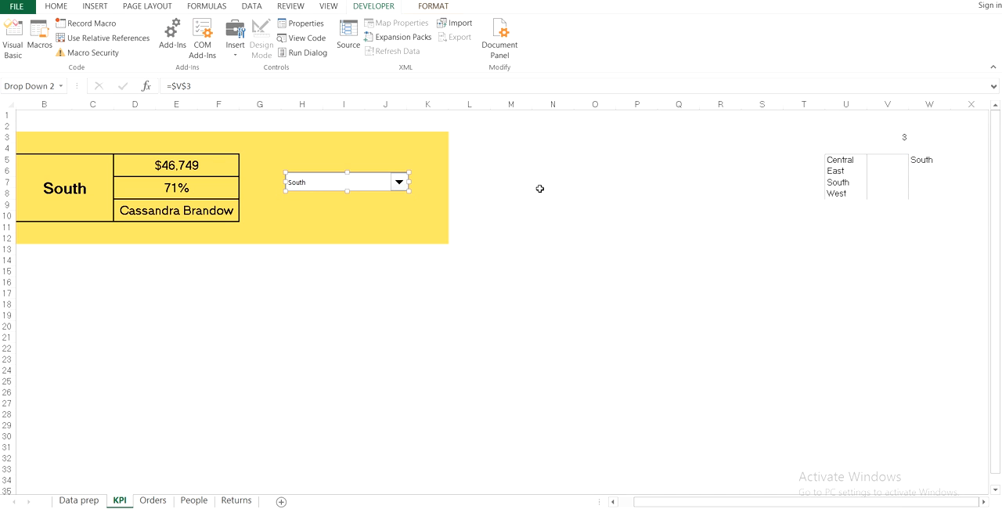
left_click(696, 267)
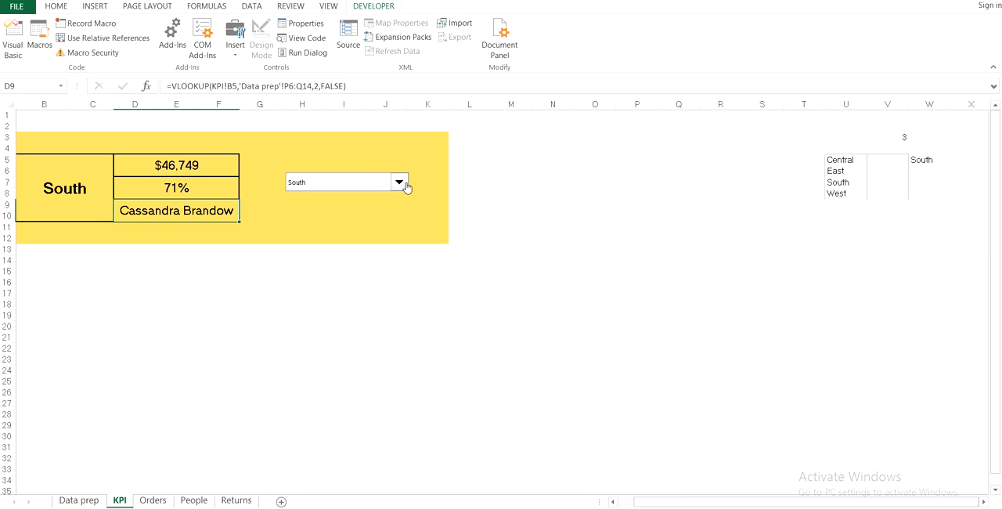
Choose East in the region drop-down and inspect the INDEX formula in cell W5
left_click(400, 183)
left_click(352, 205)
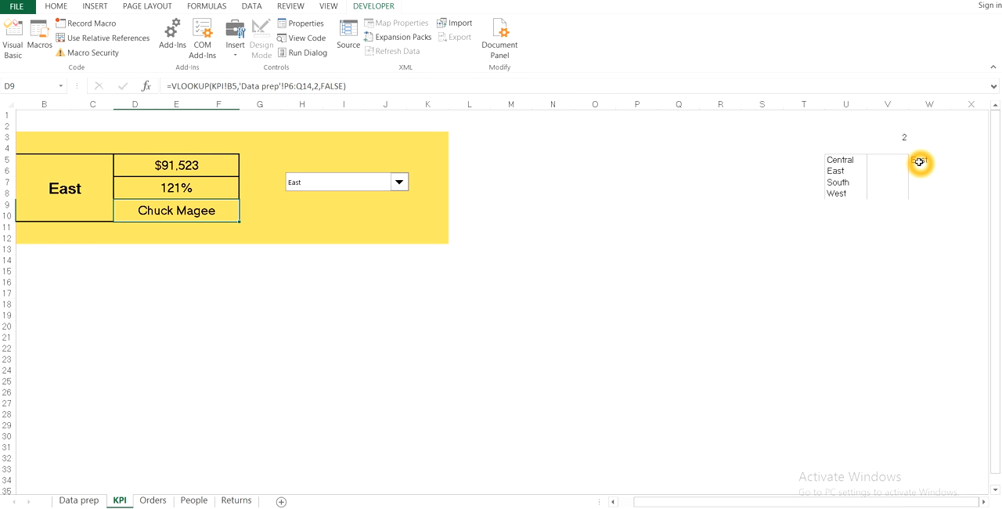
left_click(918, 161)
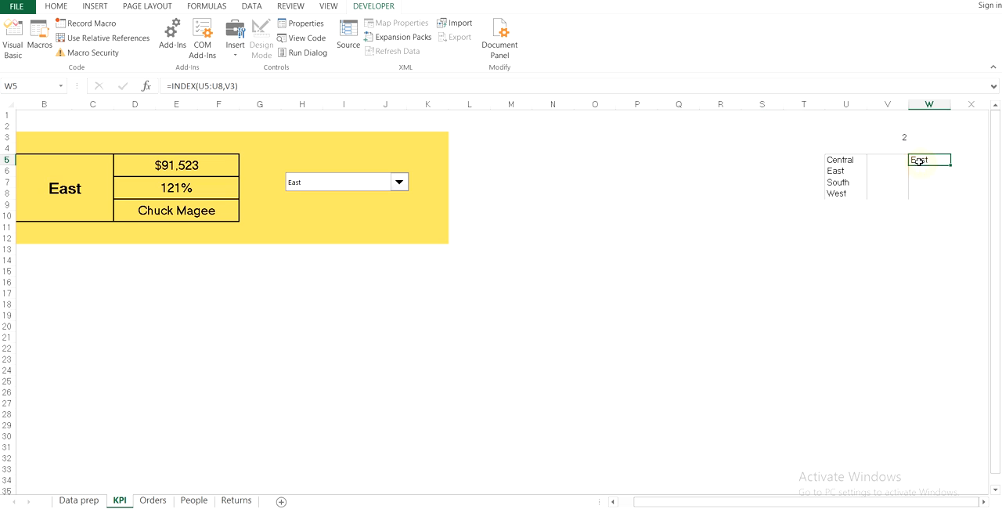
left_click(223, 83)
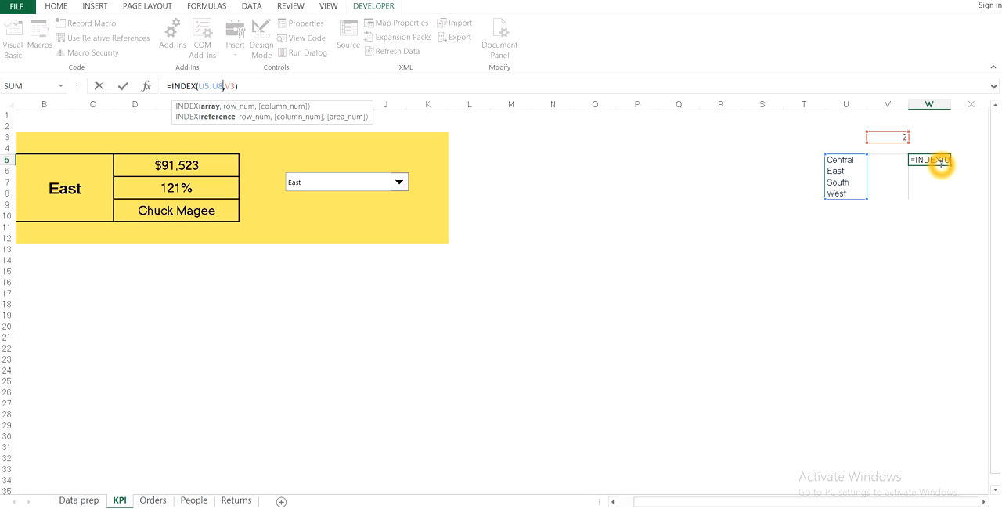
key("ctrl+Return")
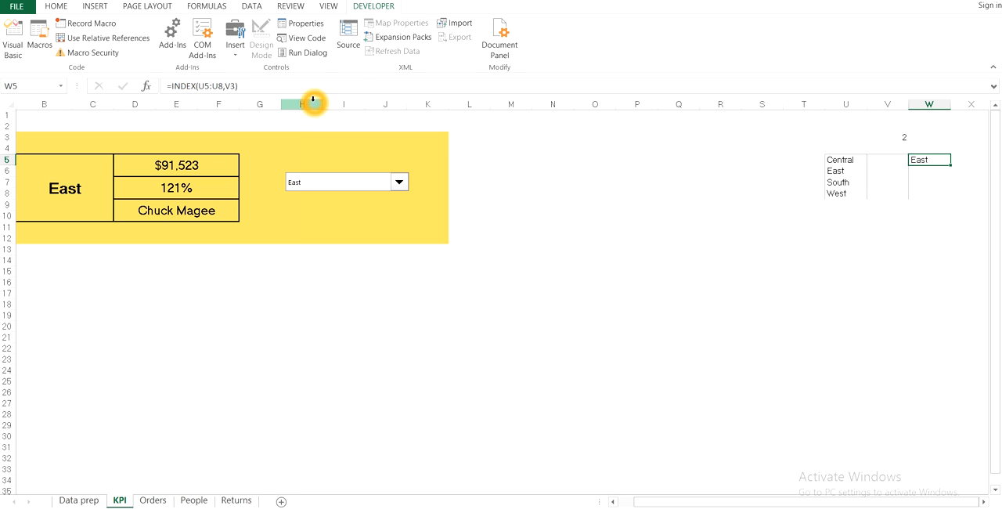
Inspect which cell the KPI card's region name in B5 refers to
left_click(52, 195)
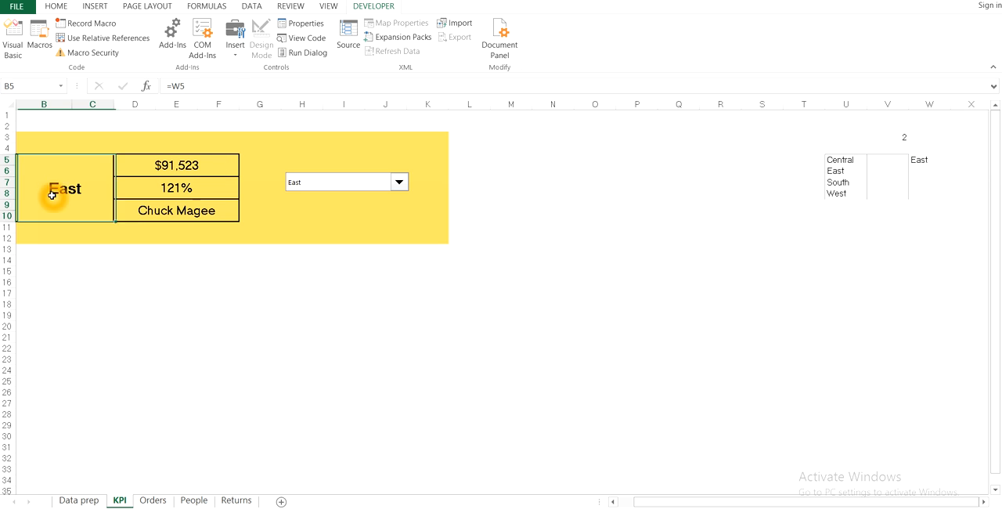
left_click(190, 85)
key("Return")
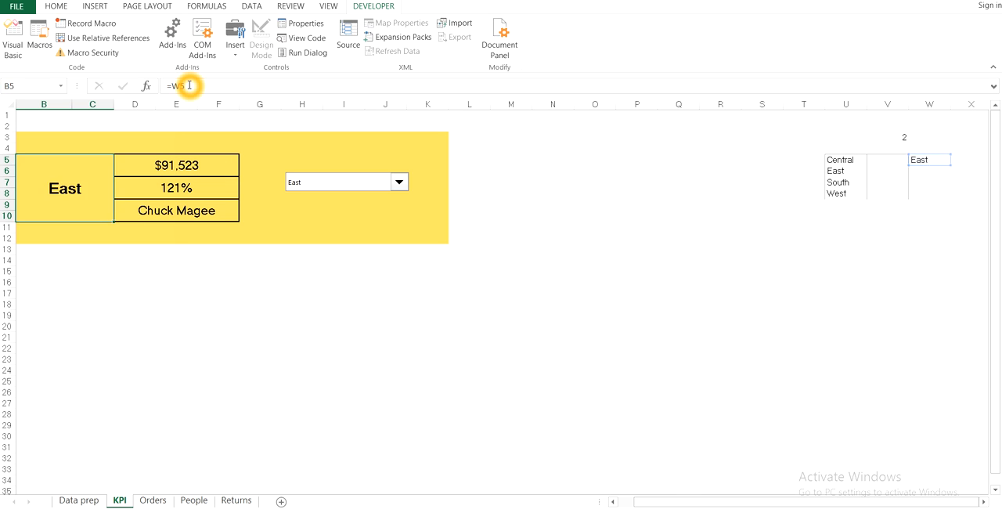
Examine the VLOOKUP formula in D5 and trace its lookup value back through B5, keeping the formula as it is
left_click(177, 166)
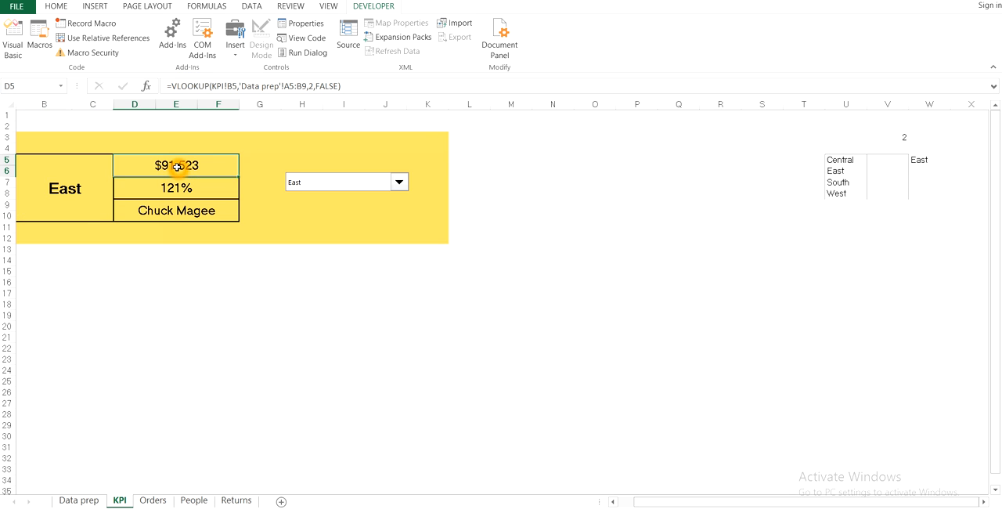
left_click(222, 86)
key("Escape")
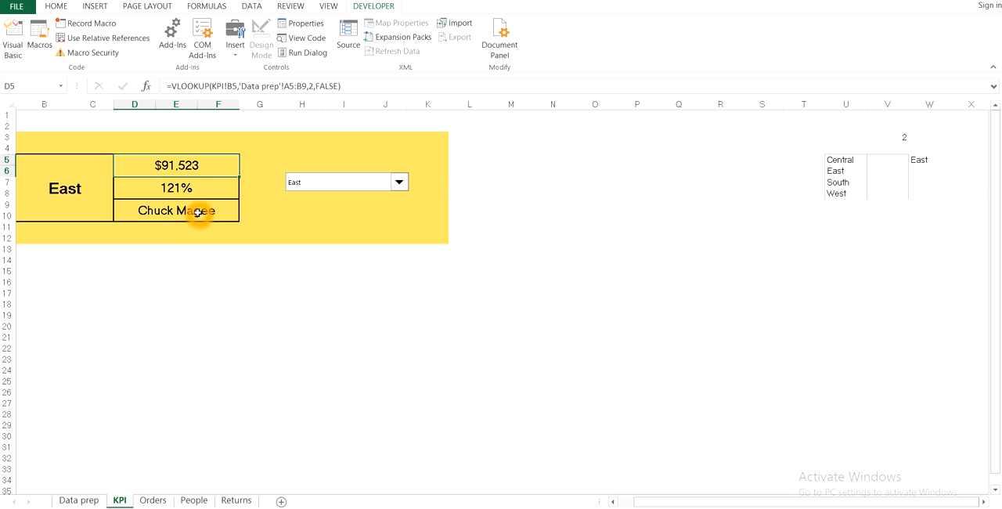
left_click(77, 214)
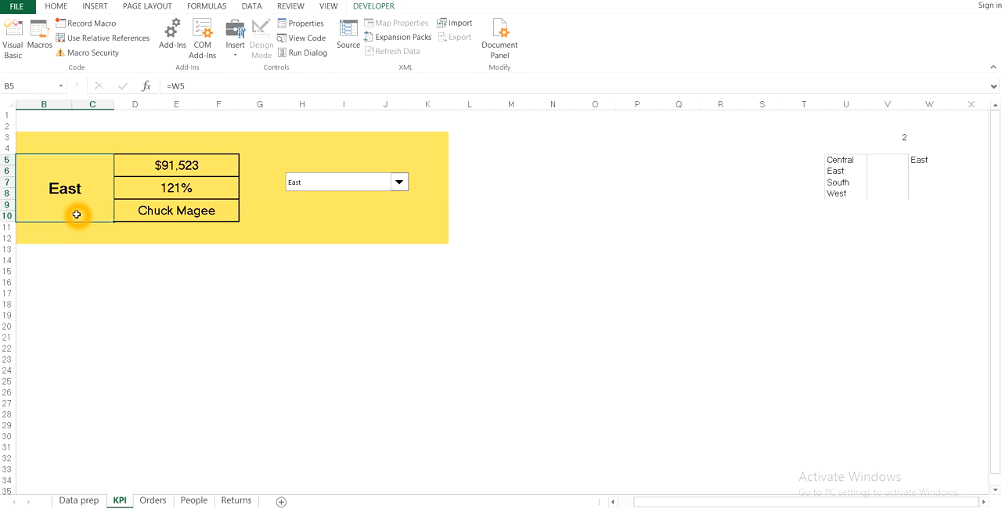
left_click(212, 173)
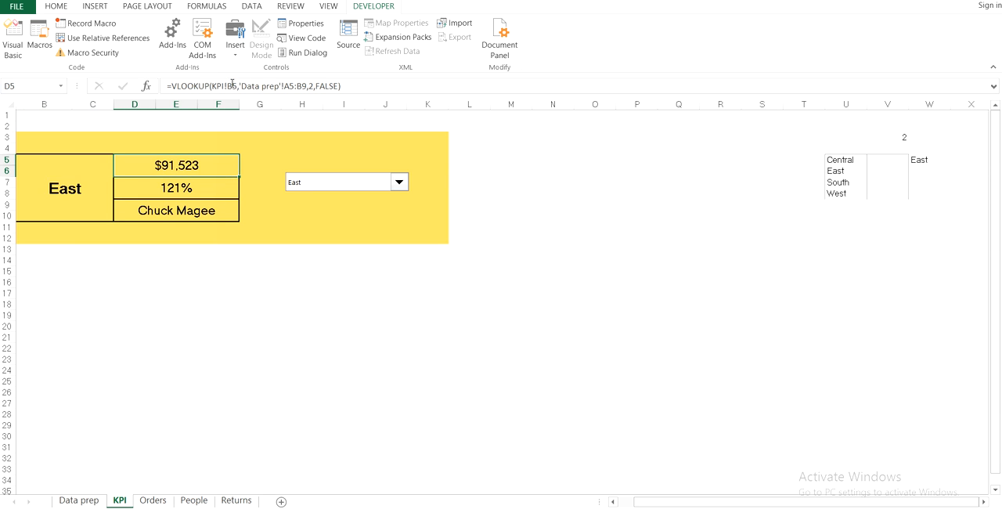
left_click(232, 81)
left_click(921, 164)
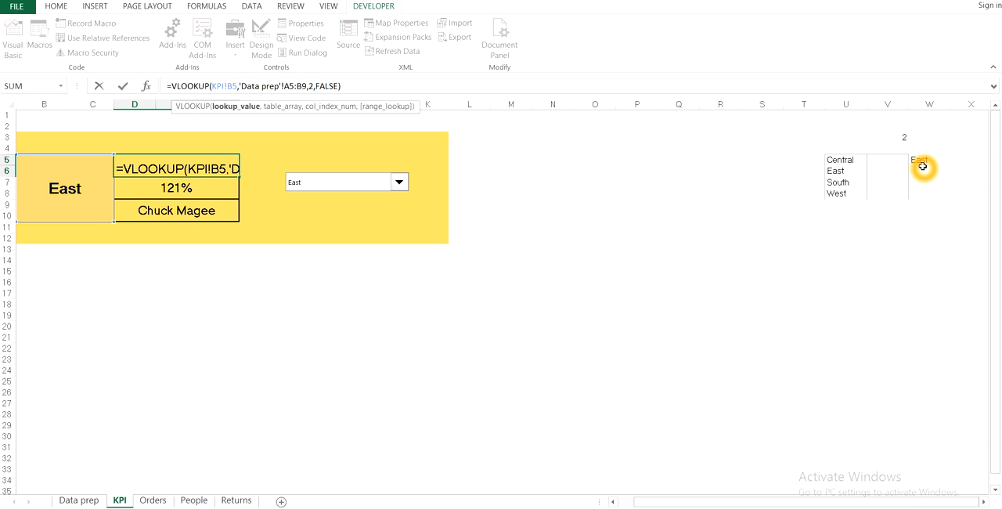
key("Escape")
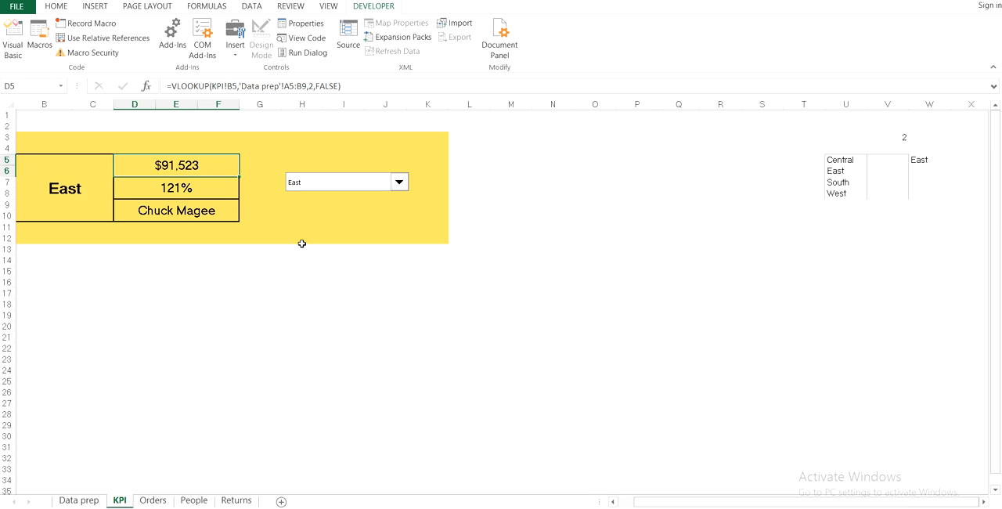